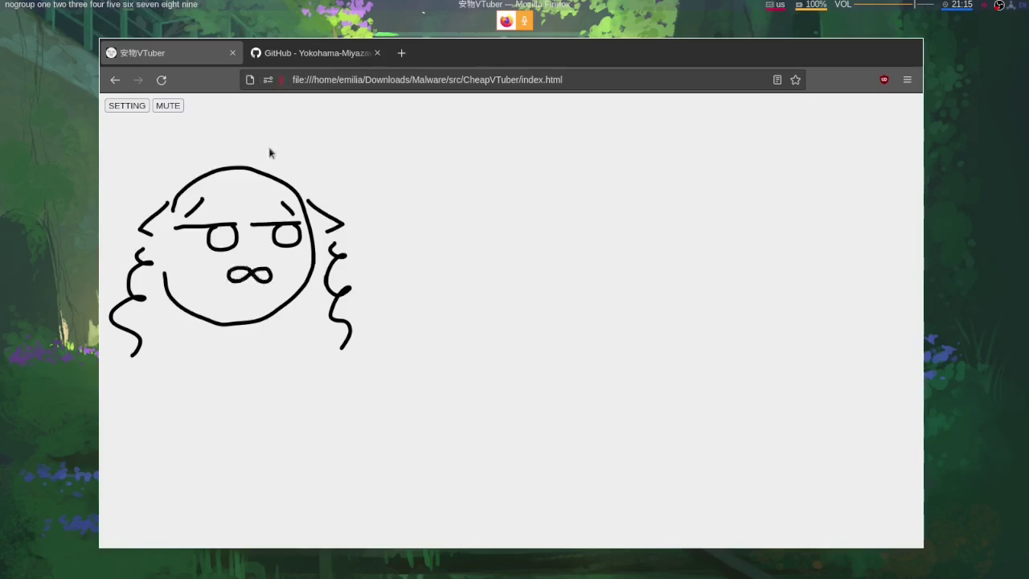
Look over the CheapVTuber GitHub repository and its Code download menu, then return to the avatar page
{"action": "left_click", "coordinate": [293, 53]}
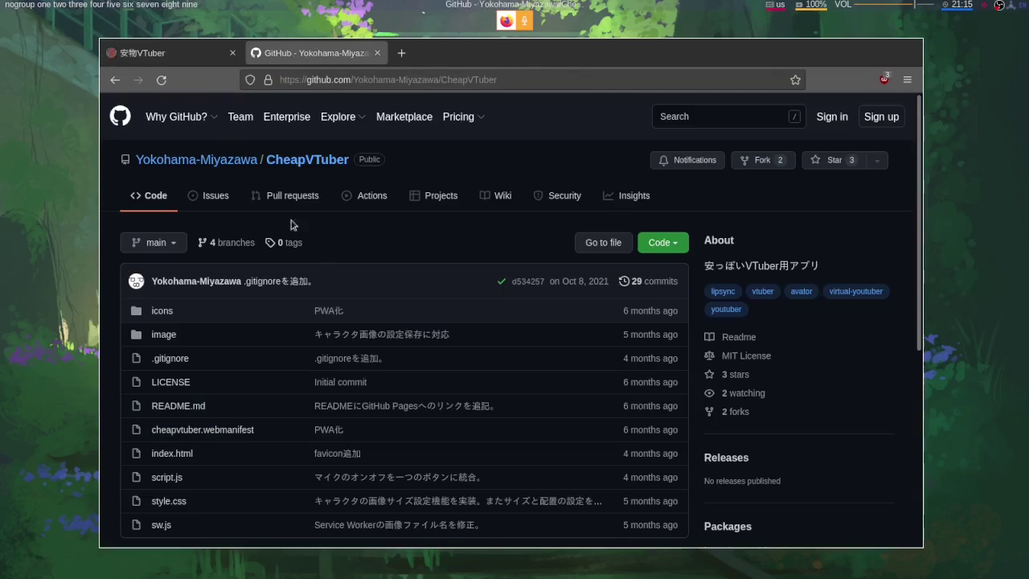
{"action": "left_click", "coordinate": [176, 53]}
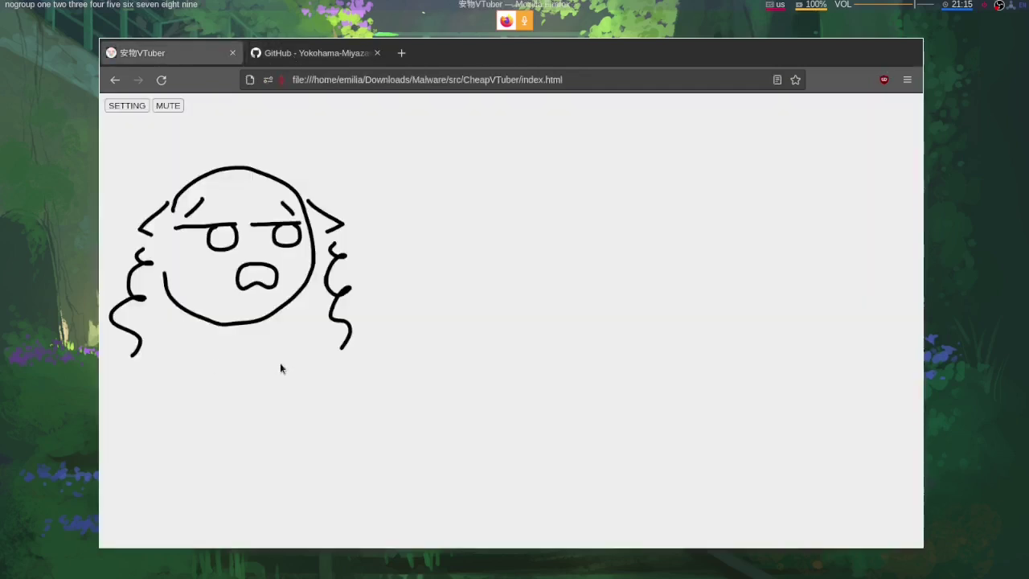
{"action": "left_click", "coordinate": [321, 54]}
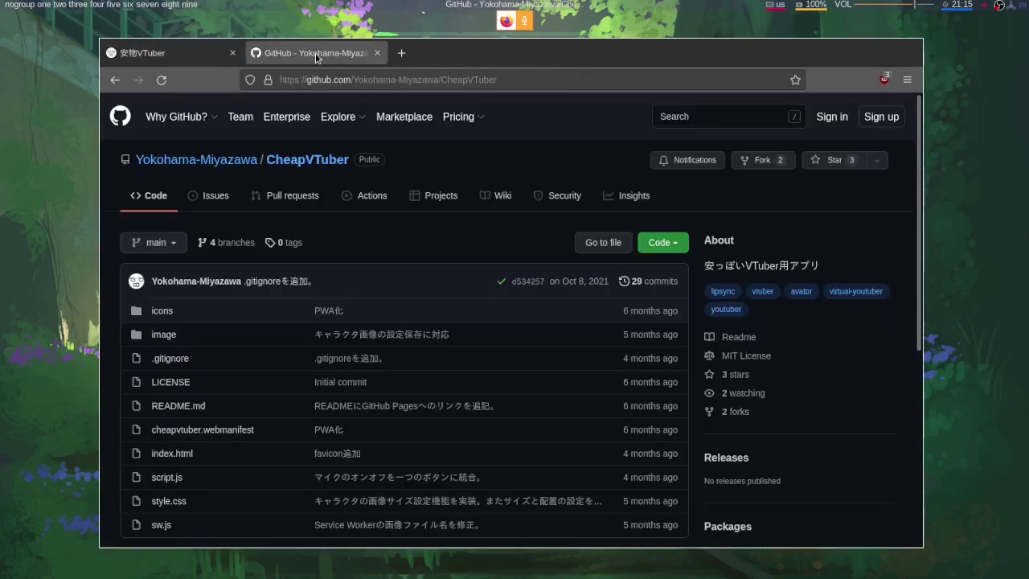
{"action": "left_click", "coordinate": [661, 241]}
{"action": "left_click", "coordinate": [447, 247]}
{"action": "left_click", "coordinate": [164, 54]}
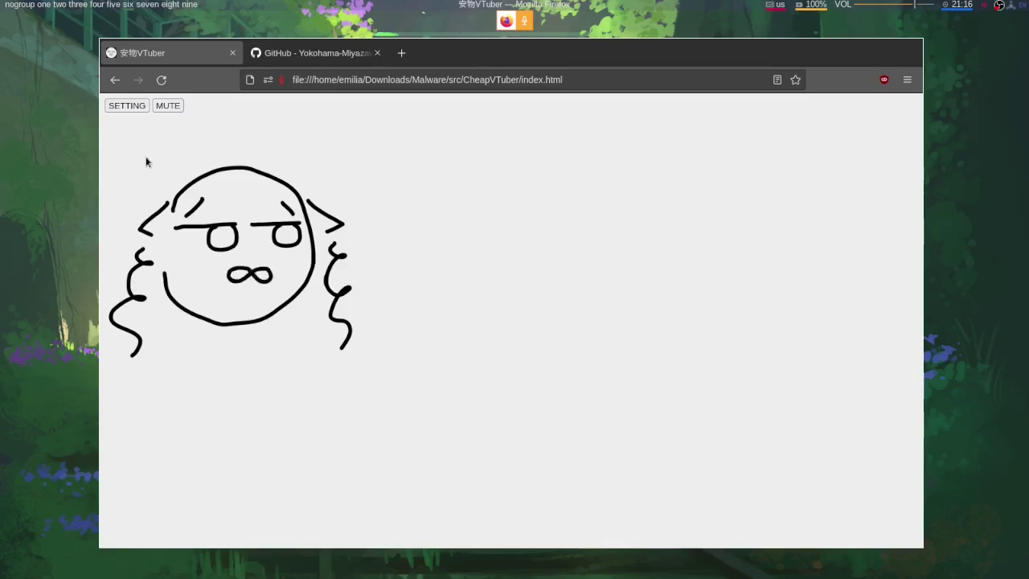
In the avatar settings, set face.png as the face image and dismiss the unset-images warning
{"action": "left_click", "coordinate": [124, 107]}
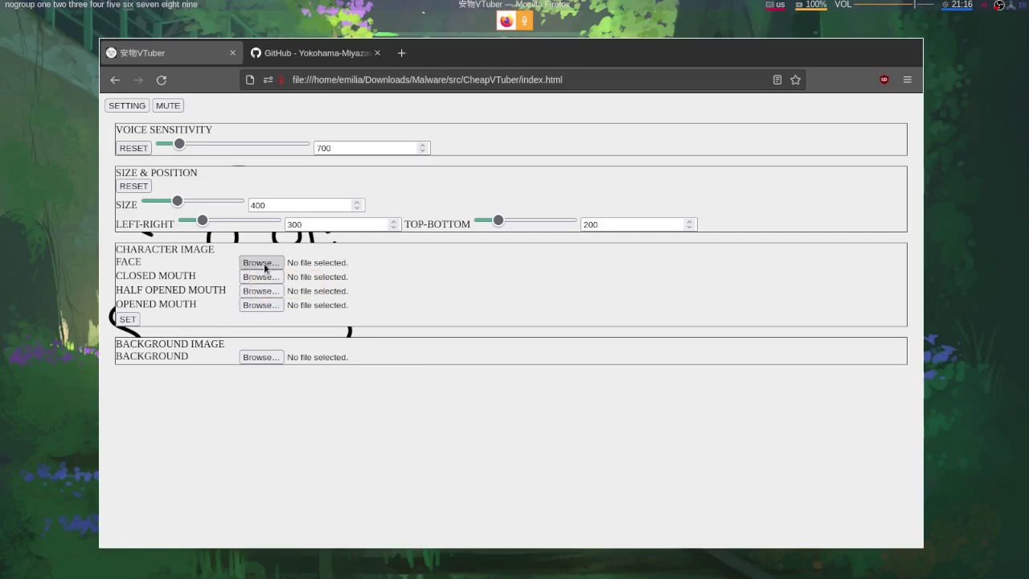
{"action": "left_click", "coordinate": [259, 267]}
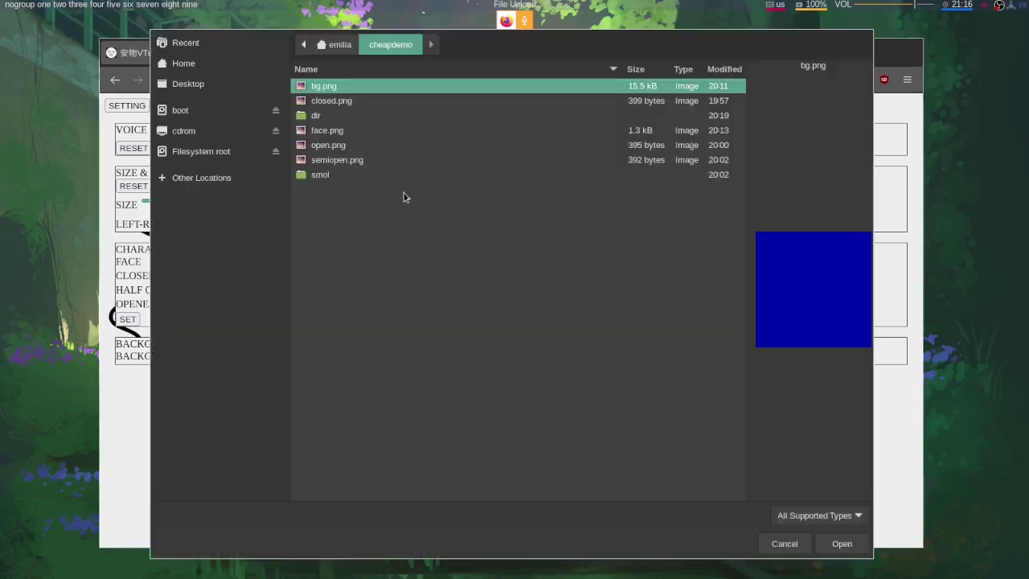
{"action": "double_click", "coordinate": [331, 133]}
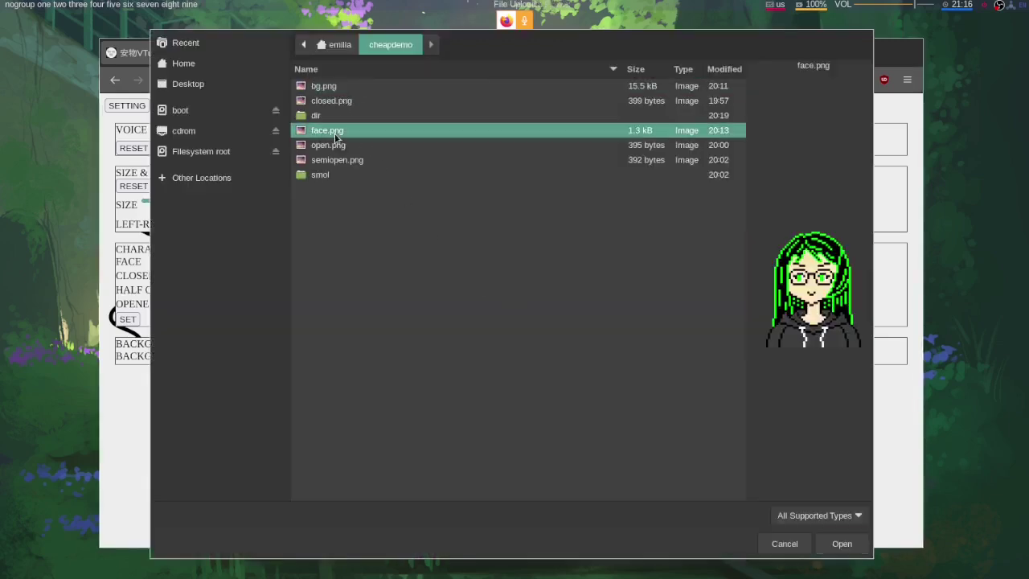
{"action": "left_click", "coordinate": [128, 320]}
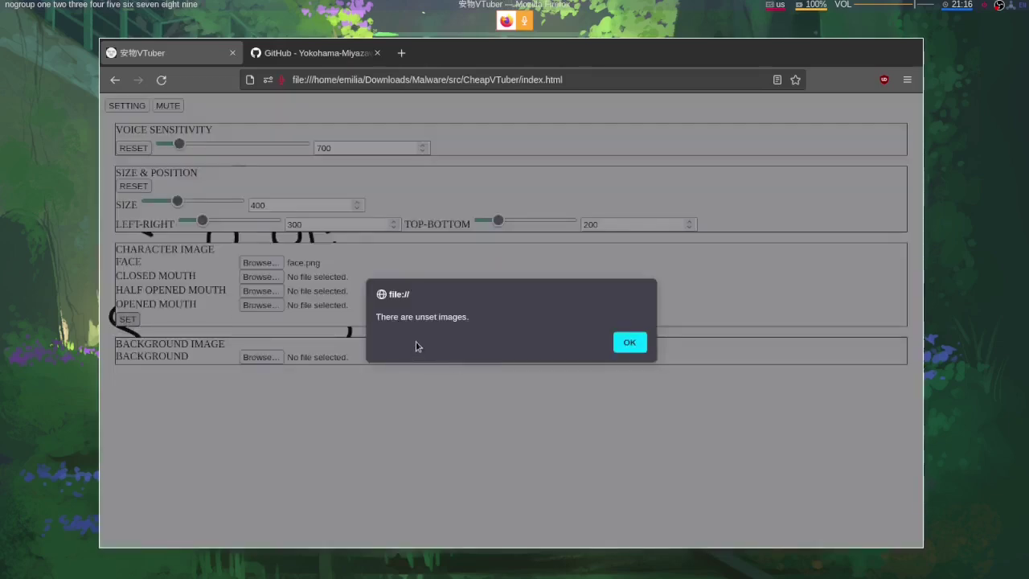
{"action": "left_click", "coordinate": [631, 342]}
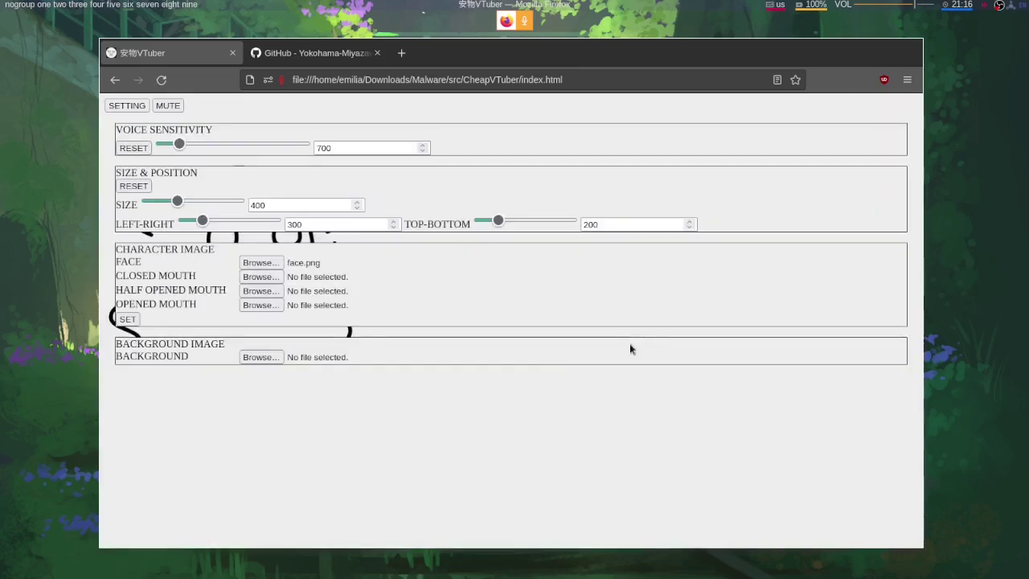
Set closed.png, semiopen.png and open.png as the three mouth images, apply, and hide the settings
{"action": "left_click", "coordinate": [262, 277]}
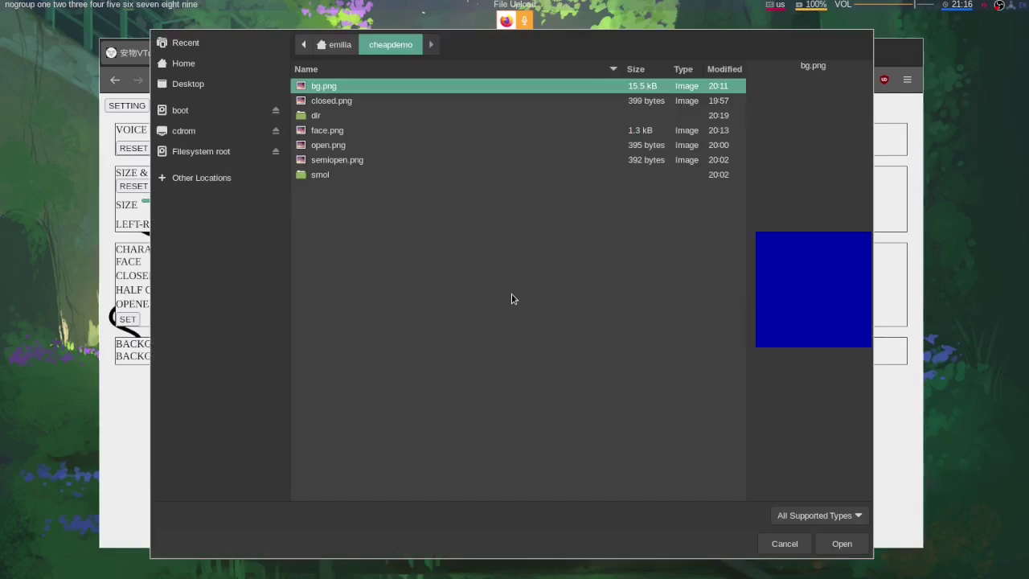
{"action": "double_click", "coordinate": [333, 101]}
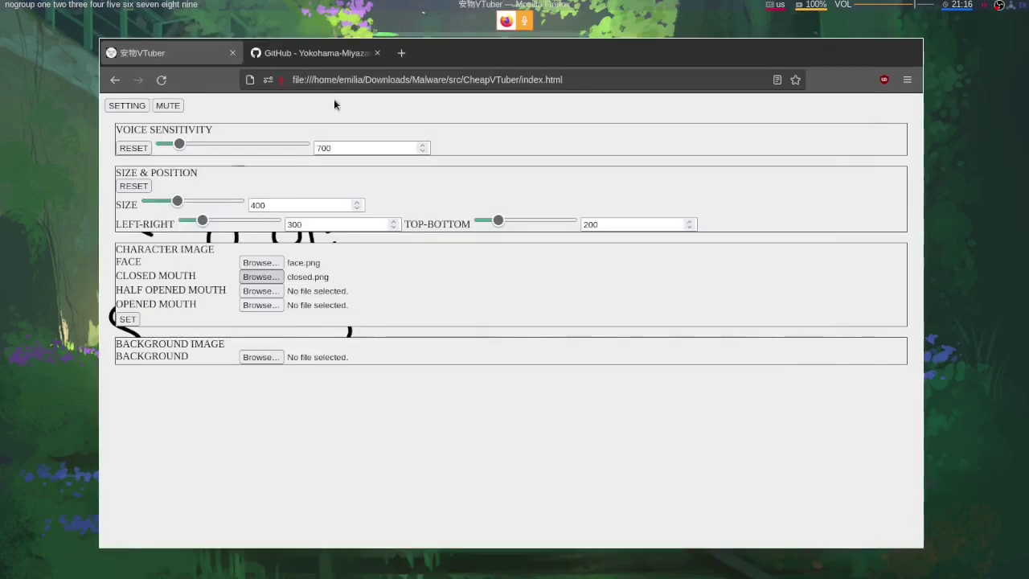
{"action": "left_click", "coordinate": [260, 292]}
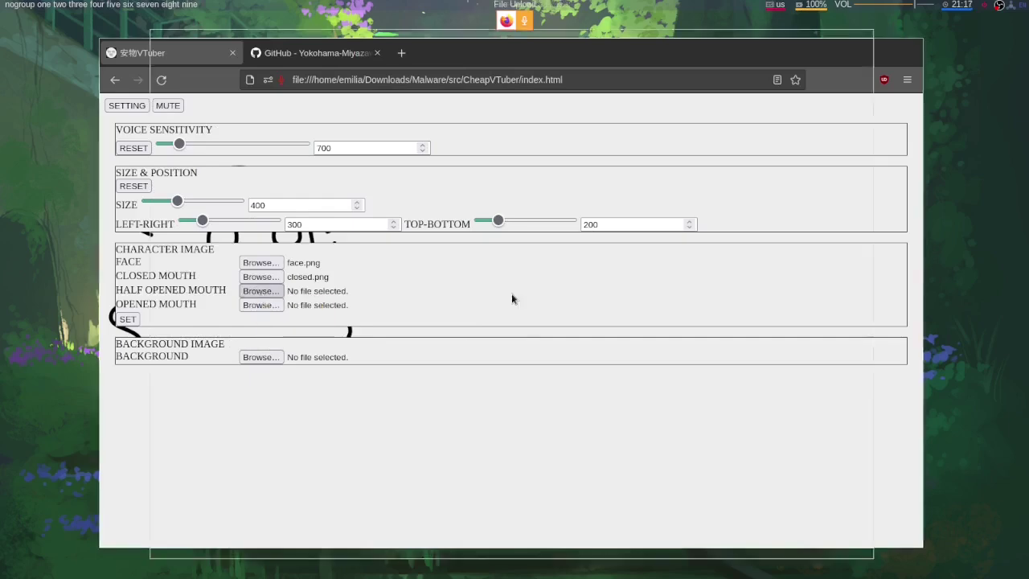
{"action": "double_click", "coordinate": [353, 163]}
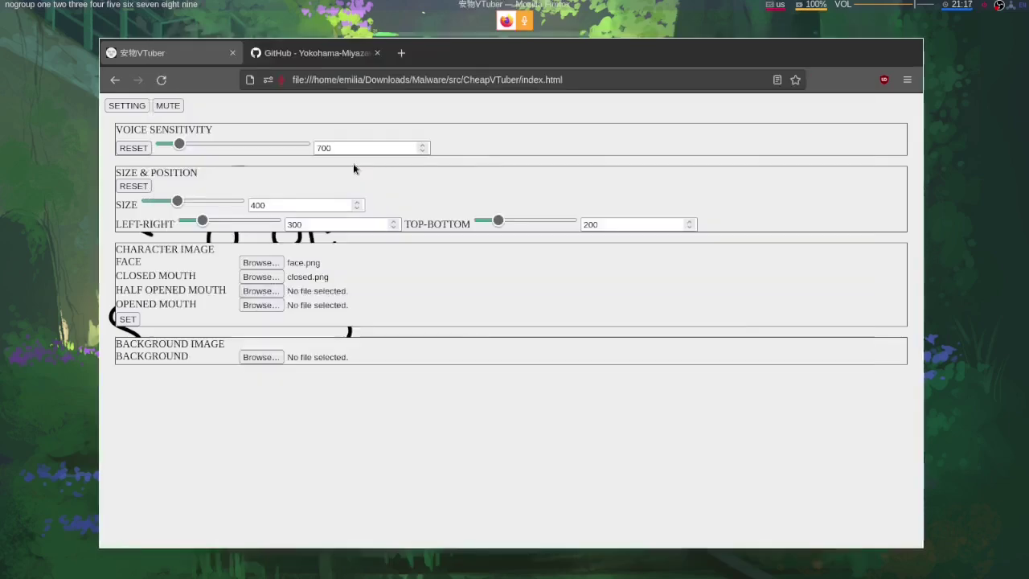
{"action": "left_click", "coordinate": [264, 306]}
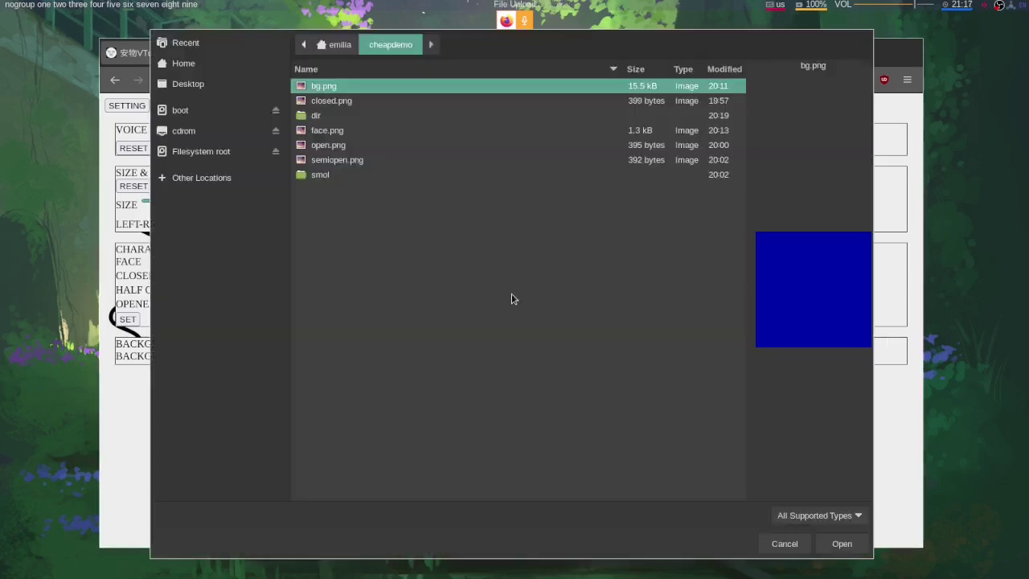
{"action": "double_click", "coordinate": [319, 146]}
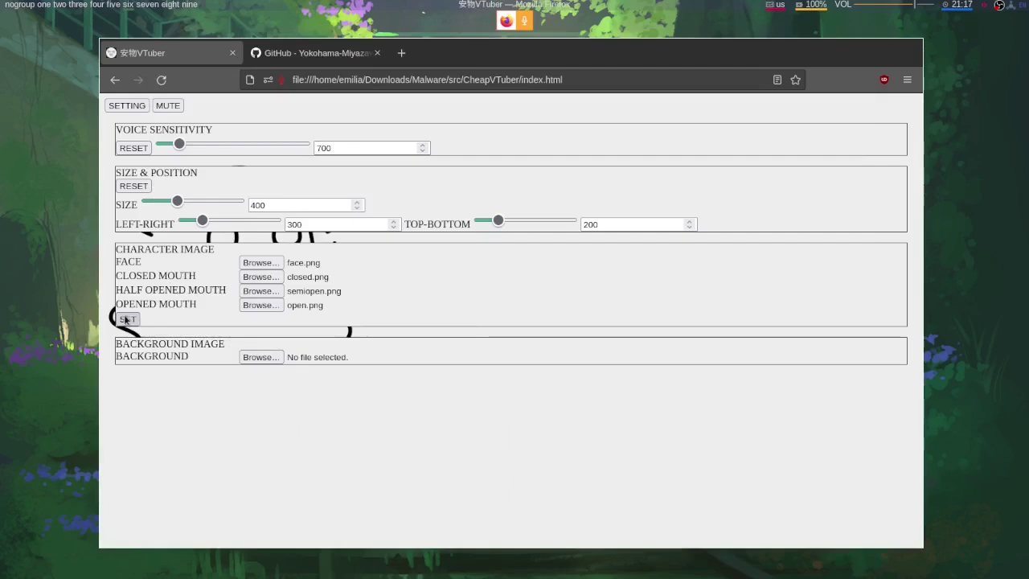
{"action": "left_click", "coordinate": [126, 319]}
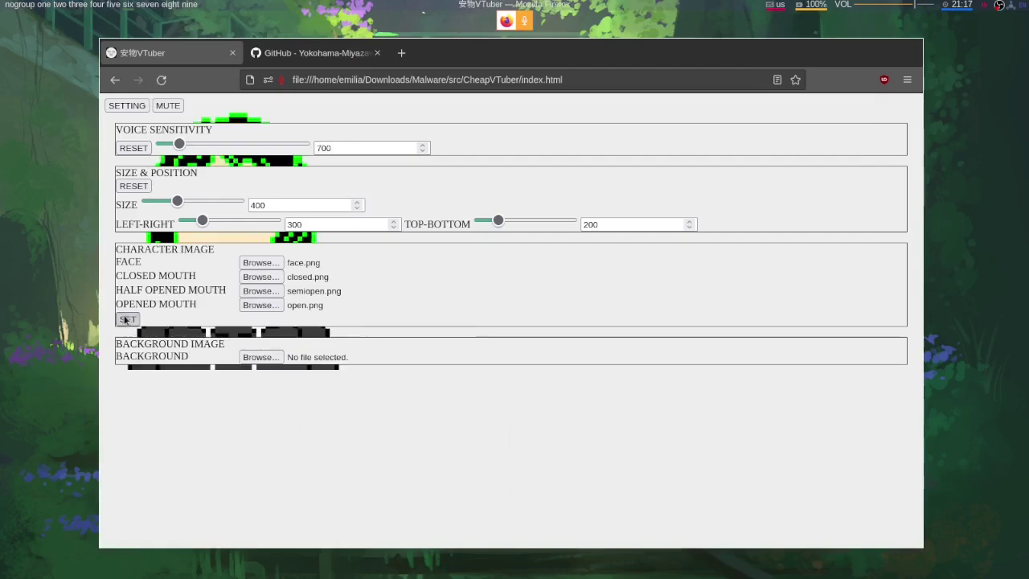
{"action": "left_click", "coordinate": [125, 107]}
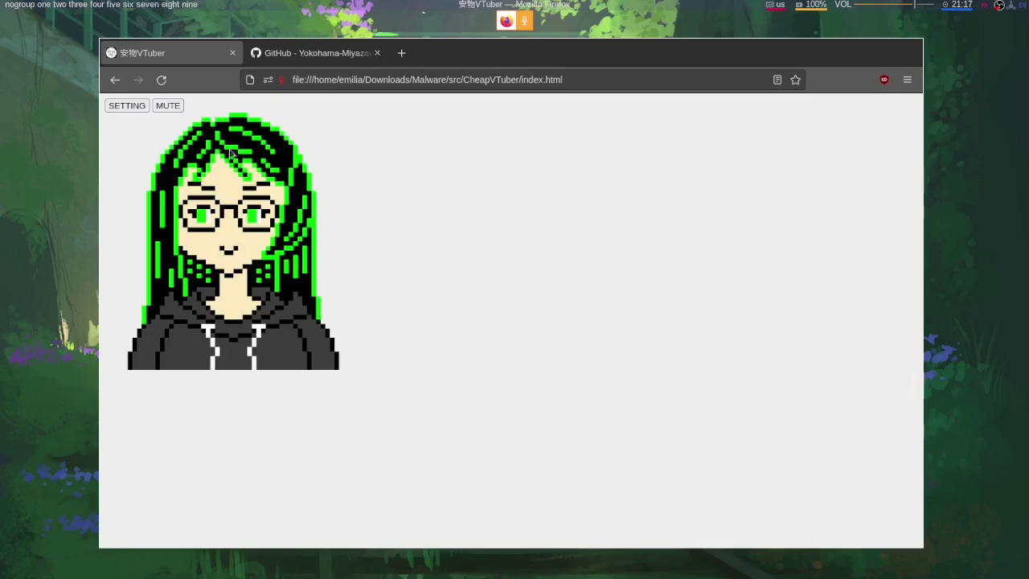
Reopen the settings and position the avatar at left-right 450 and top-bottom 250
{"action": "left_click", "coordinate": [122, 108]}
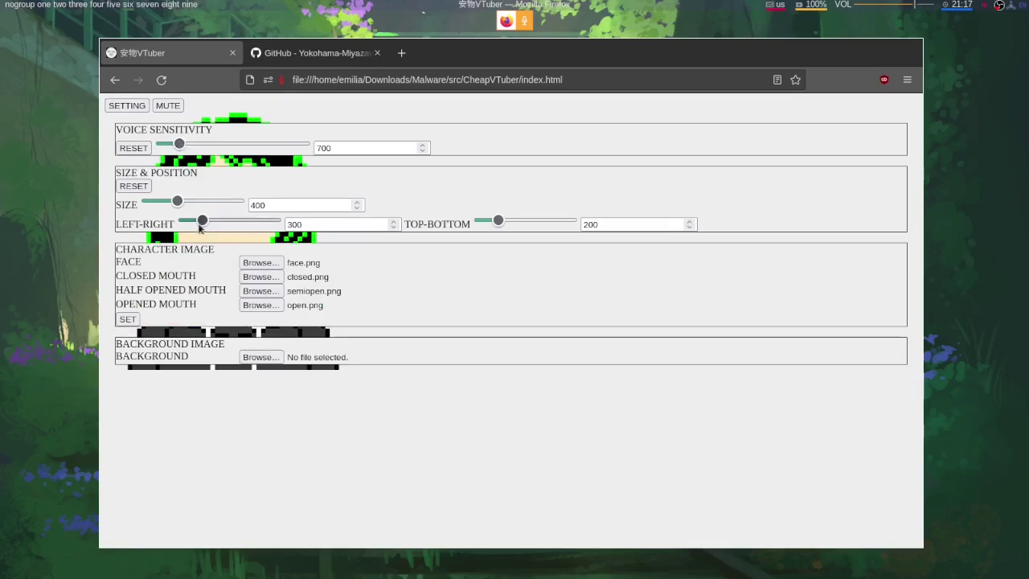
{"action": "left_click_drag", "start_coordinate": [202, 223], "coordinate": [214, 221]}
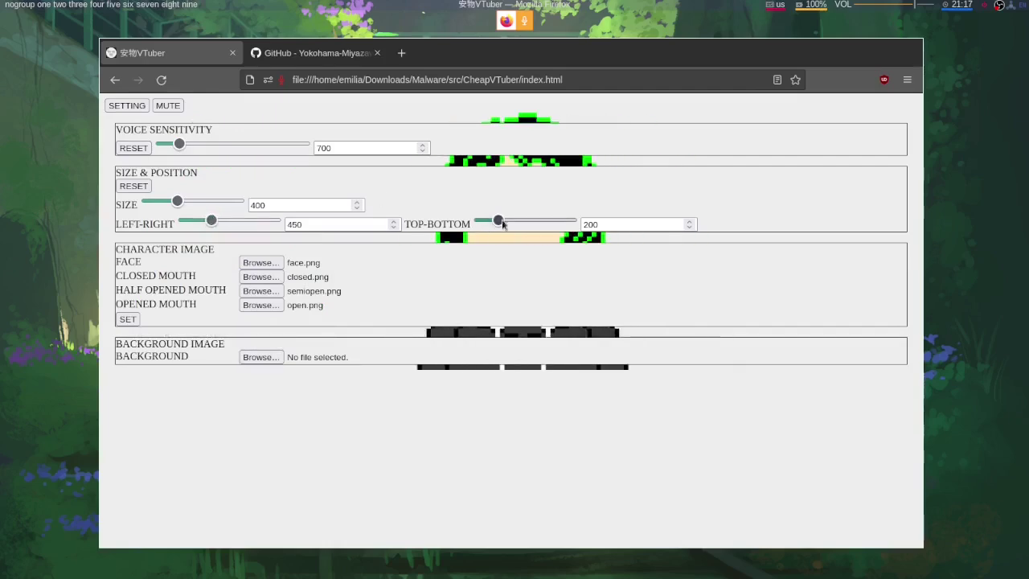
{"action": "left_click_drag", "start_coordinate": [499, 221], "coordinate": [502, 221]}
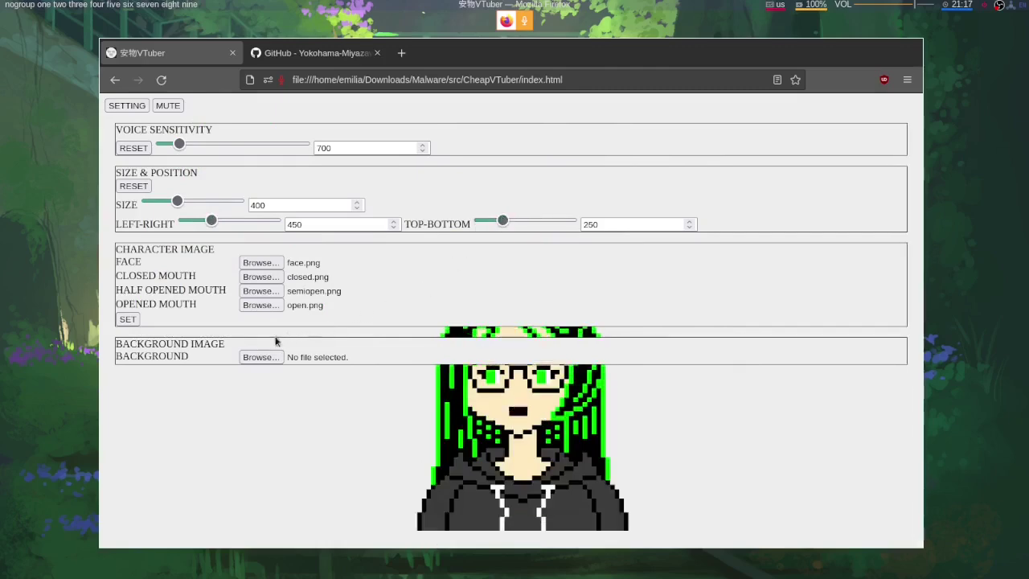
Load bg.png as the background image behind the avatar
{"action": "left_click", "coordinate": [251, 360]}
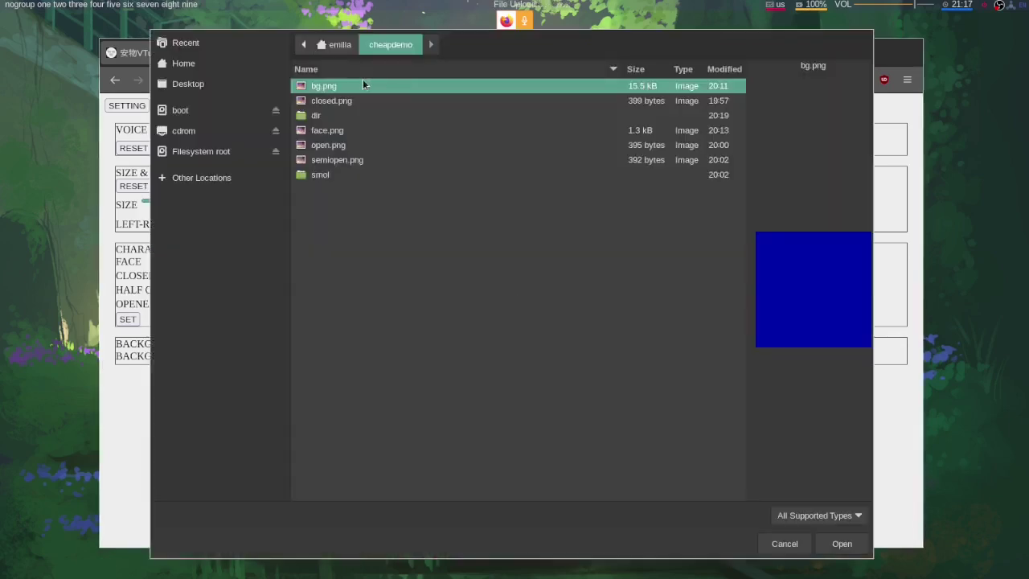
{"action": "double_click", "coordinate": [352, 88]}
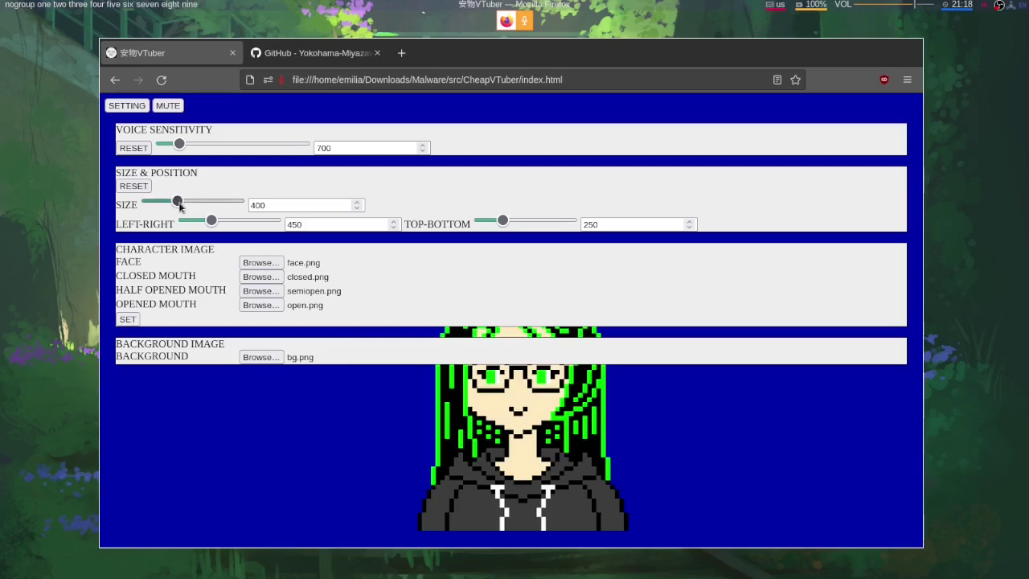
Try several avatar sizes and positions, ending at size 400, left-right 650, top-bottom 300
{"action": "mouse_move", "coordinate": [178, 206]}
{"action": "left_mouse_down"}
{"action": "mouse_move", "coordinate": [241, 208]}
{"action": "mouse_move", "coordinate": [203, 224]}
{"action": "left_mouse_up"}
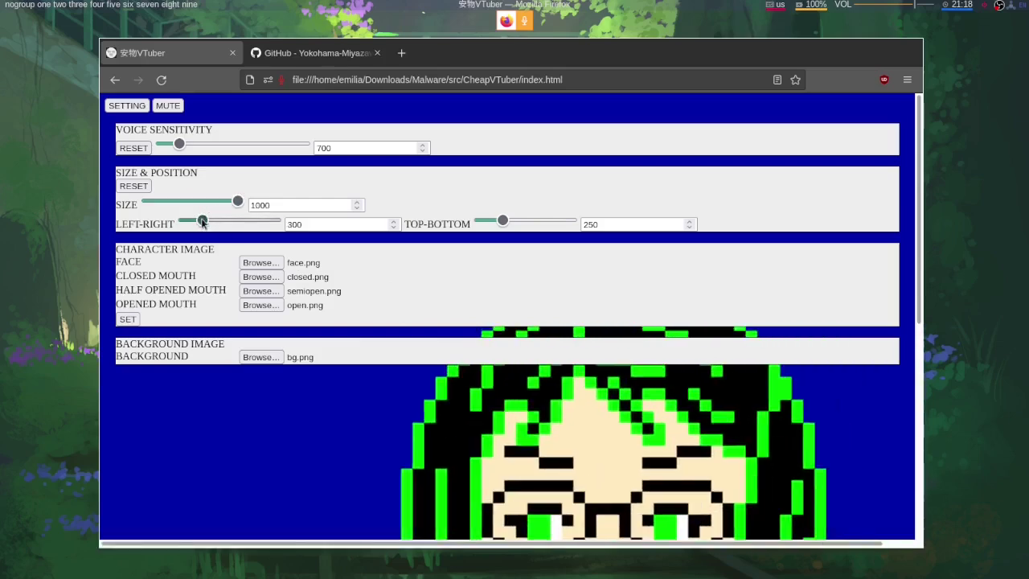
{"action": "left_click_drag", "start_coordinate": [502, 220], "coordinate": [481, 224]}
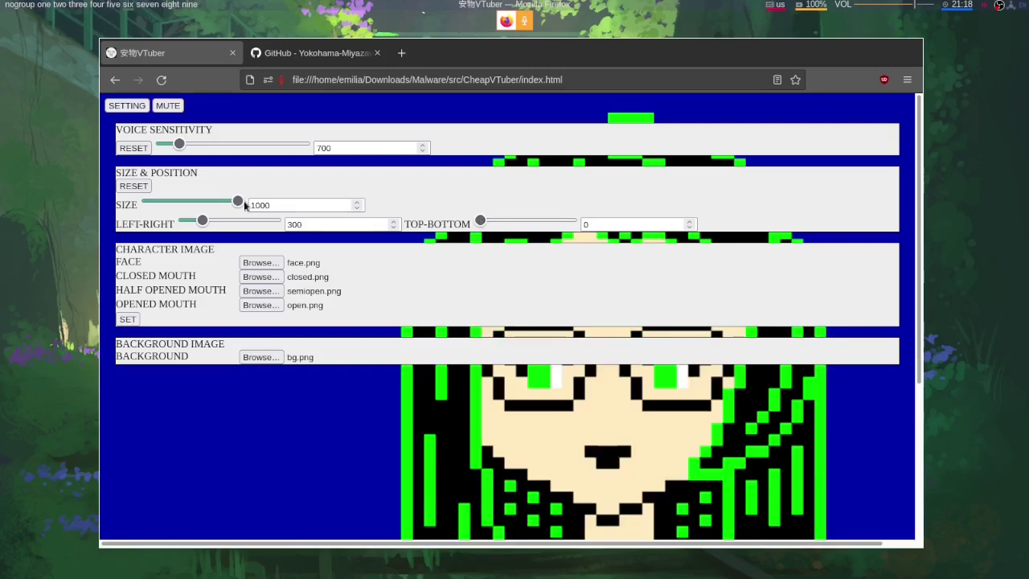
{"action": "left_click_drag", "start_coordinate": [243, 202], "coordinate": [132, 202]}
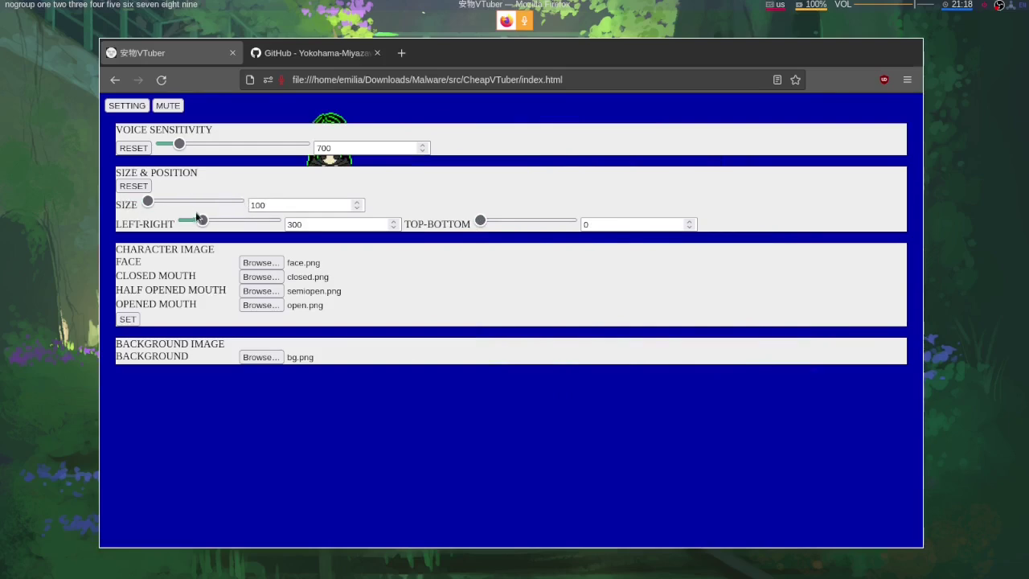
{"action": "left_click_drag", "start_coordinate": [202, 222], "coordinate": [223, 222]}
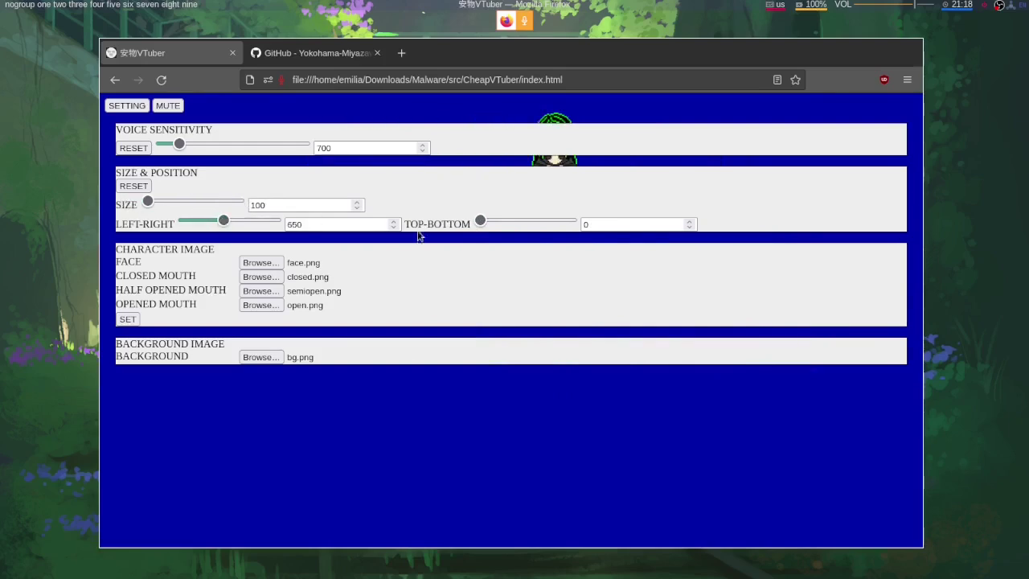
{"action": "left_click_drag", "start_coordinate": [481, 220], "coordinate": [519, 226]}
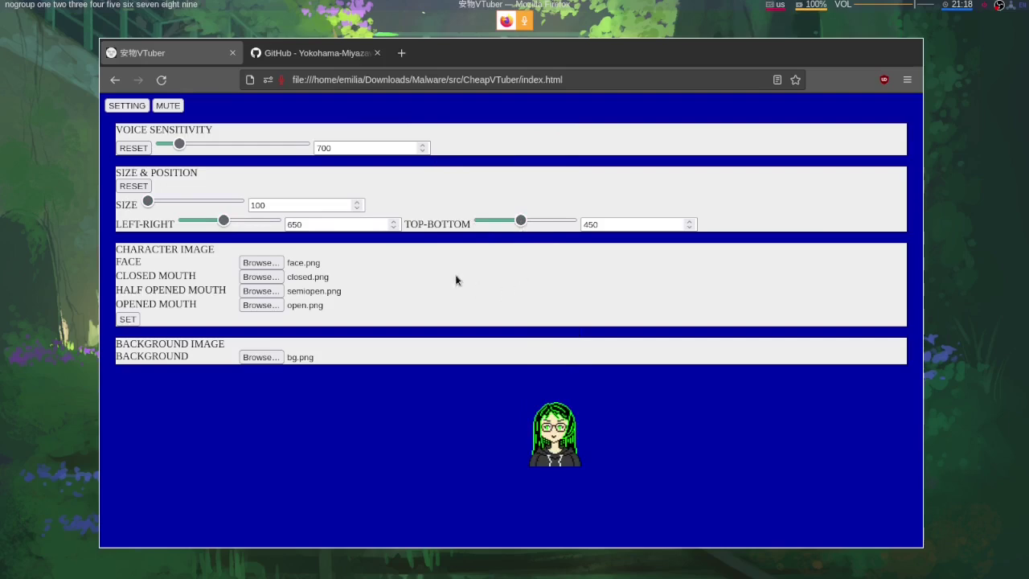
{"action": "left_click_drag", "start_coordinate": [148, 202], "coordinate": [177, 209]}
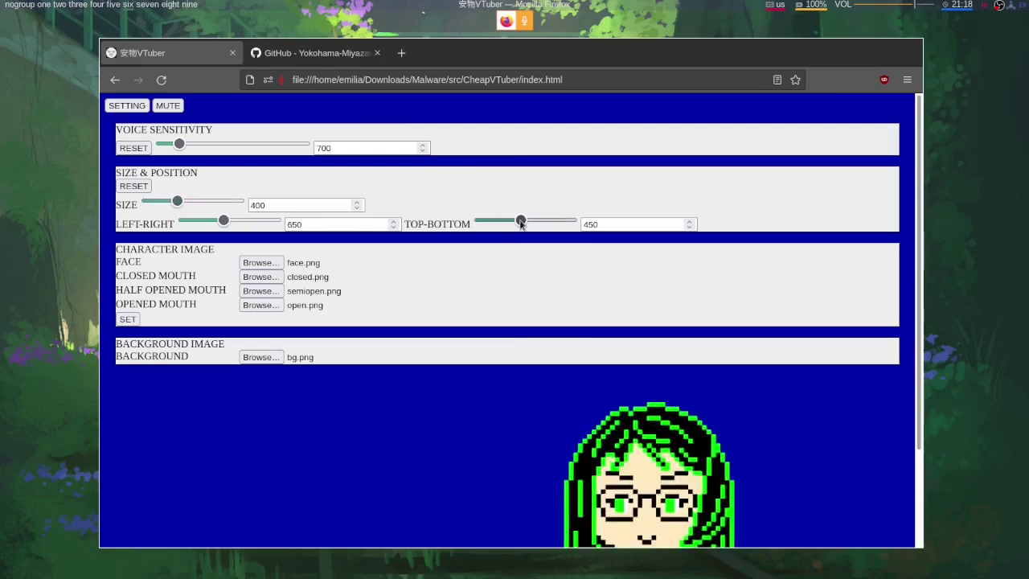
{"action": "left_click_drag", "start_coordinate": [520, 223], "coordinate": [509, 227]}
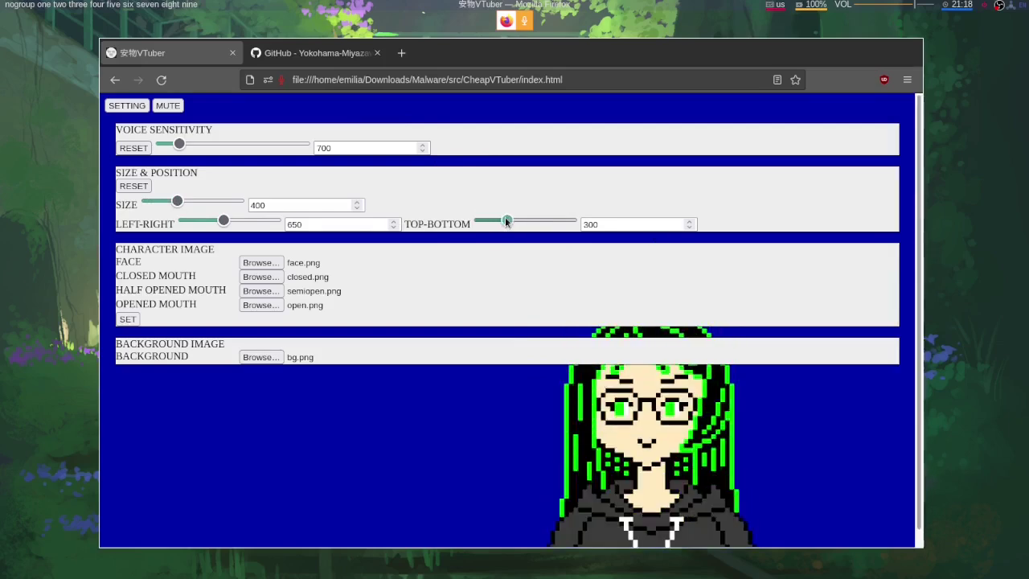
{"action": "left_click", "coordinate": [506, 222]}
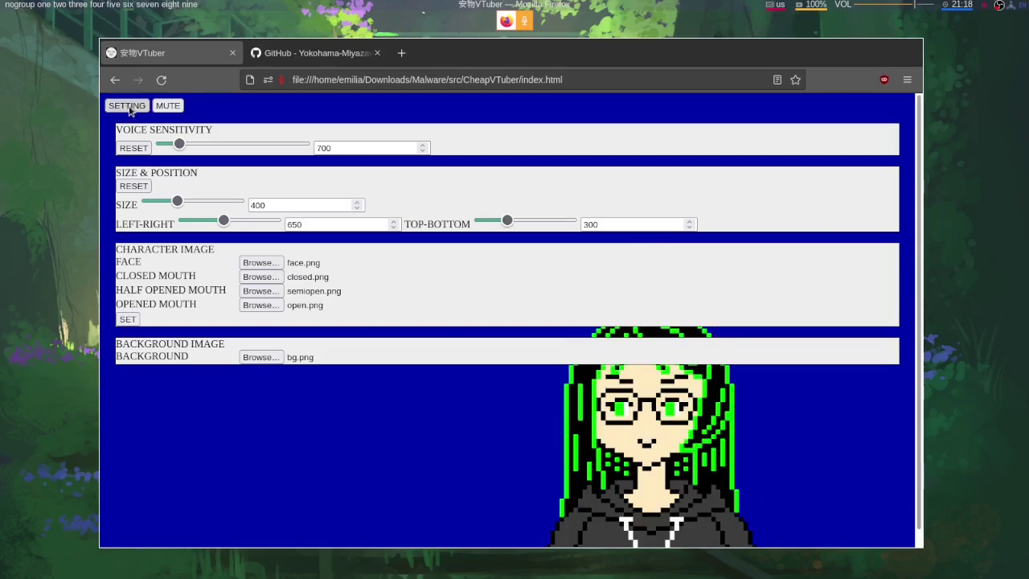
Move the avatar to top-bottom 200 and left-right 500
{"action": "left_click", "coordinate": [129, 109]}
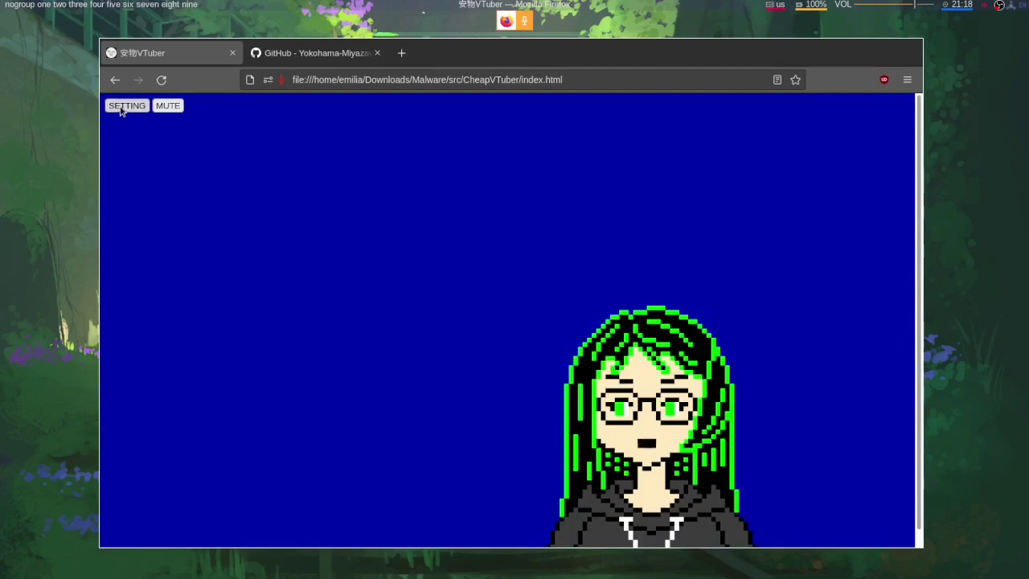
{"action": "left_click", "coordinate": [124, 107]}
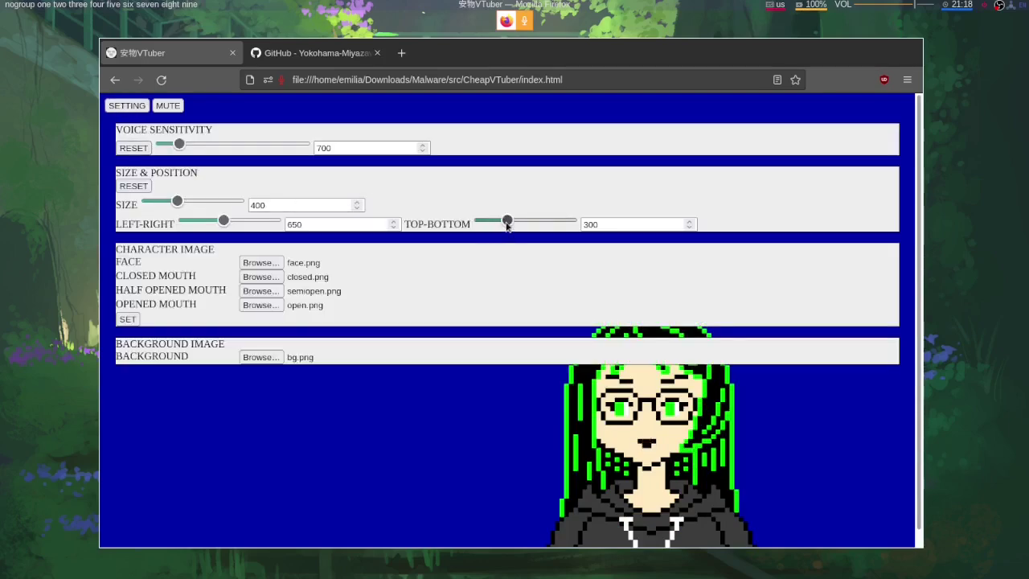
{"action": "left_click_drag", "start_coordinate": [506, 223], "coordinate": [499, 222]}
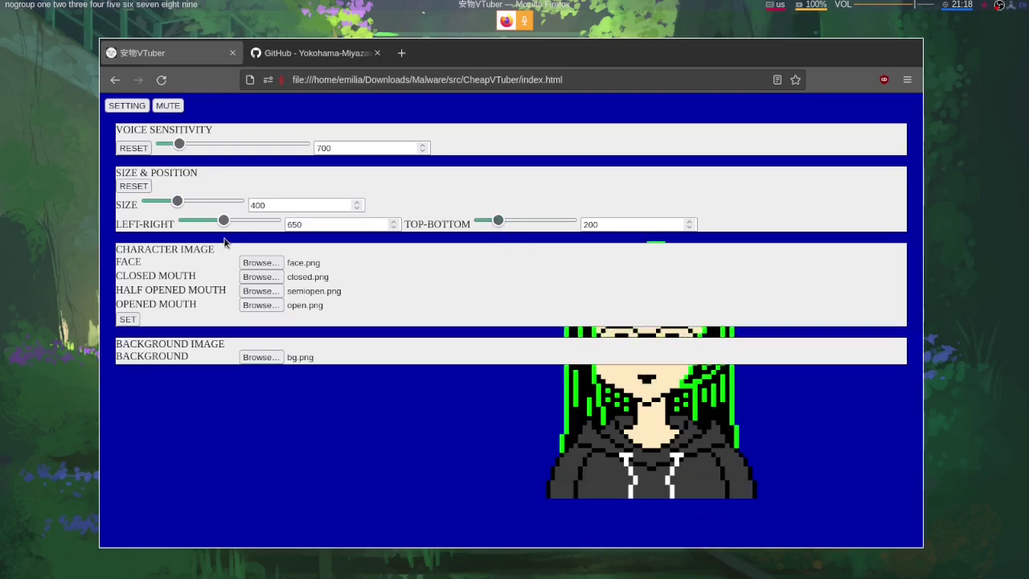
{"action": "left_click_drag", "start_coordinate": [223, 221], "coordinate": [214, 224]}
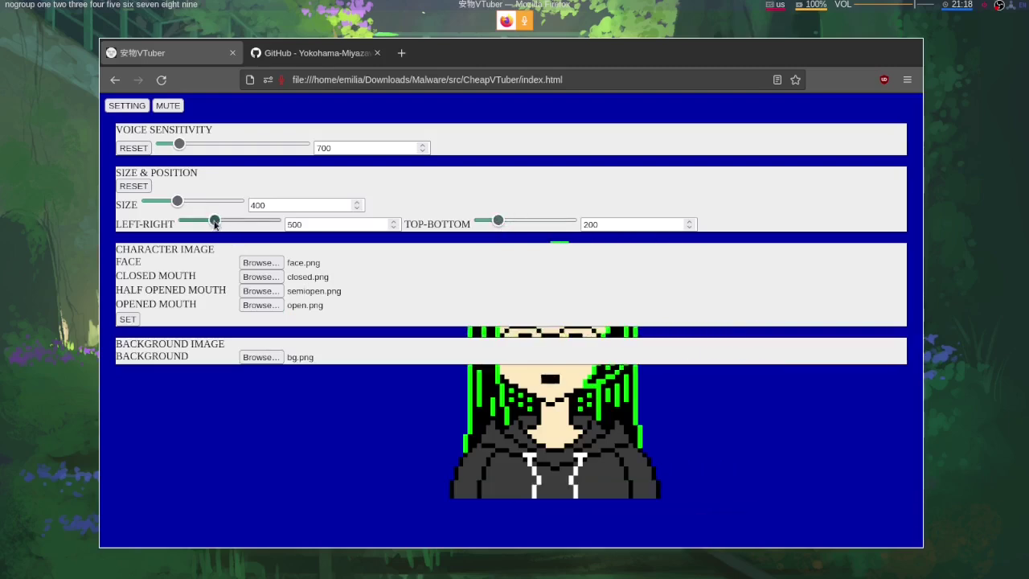
{"action": "left_click", "coordinate": [128, 105]}
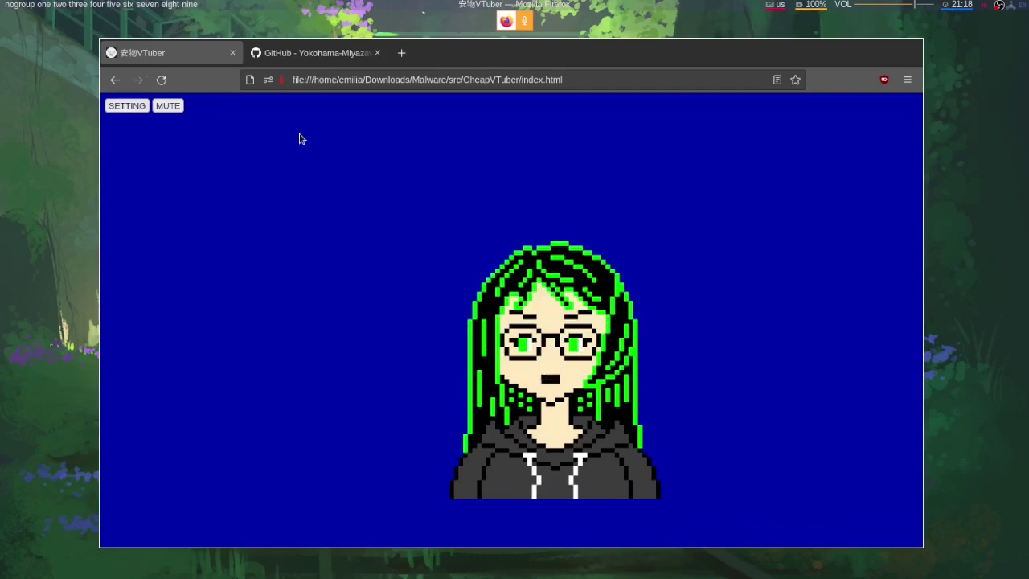